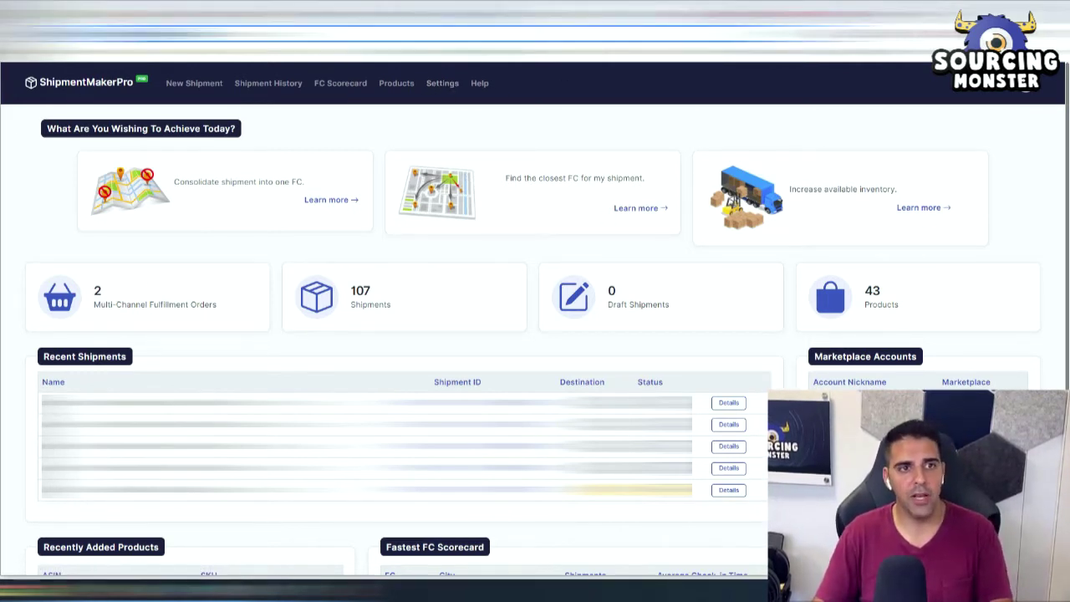
left_click(1056, 34)
left_click(962, 96)
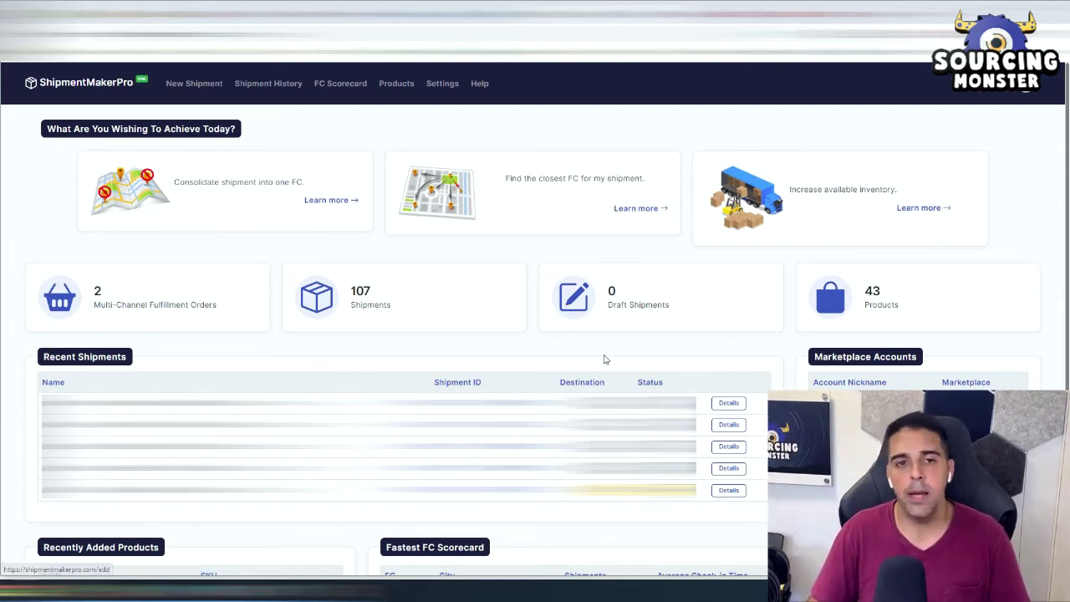
left_click(995, 94)
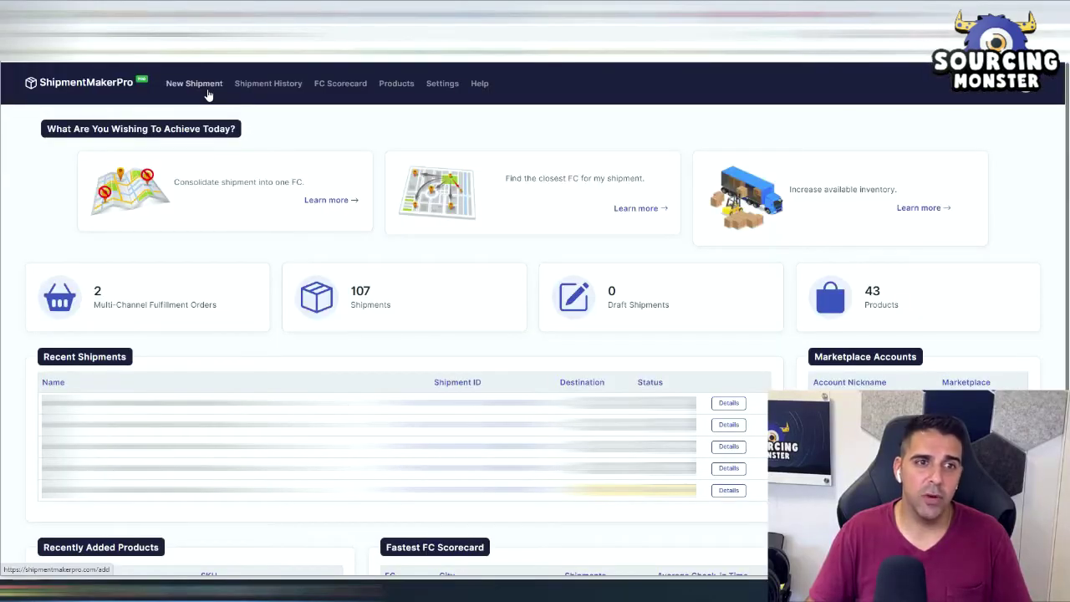
left_click(208, 91)
left_click(311, 287)
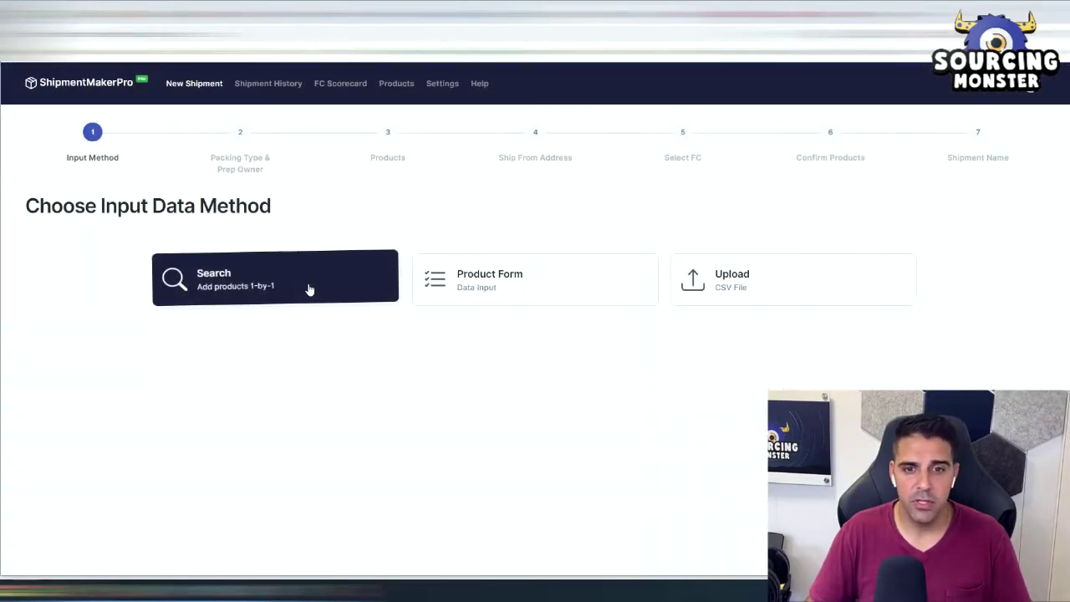
left_click(589, 283)
left_click(361, 277)
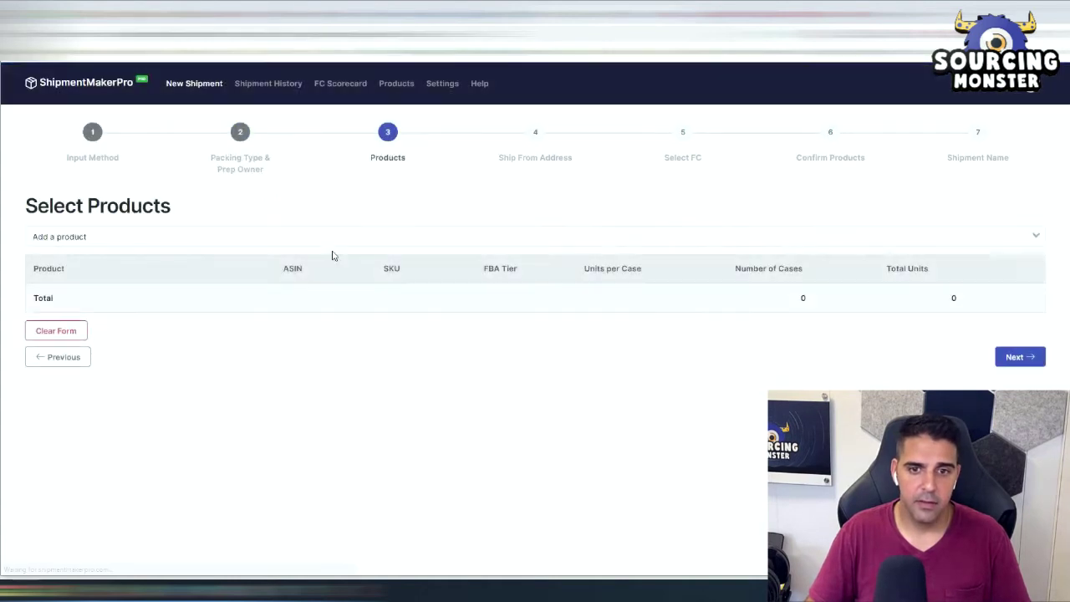
Step: Start a new shipment using the Search input method, case-packed products and Merchant as prep and label owner
left_click(194, 84)
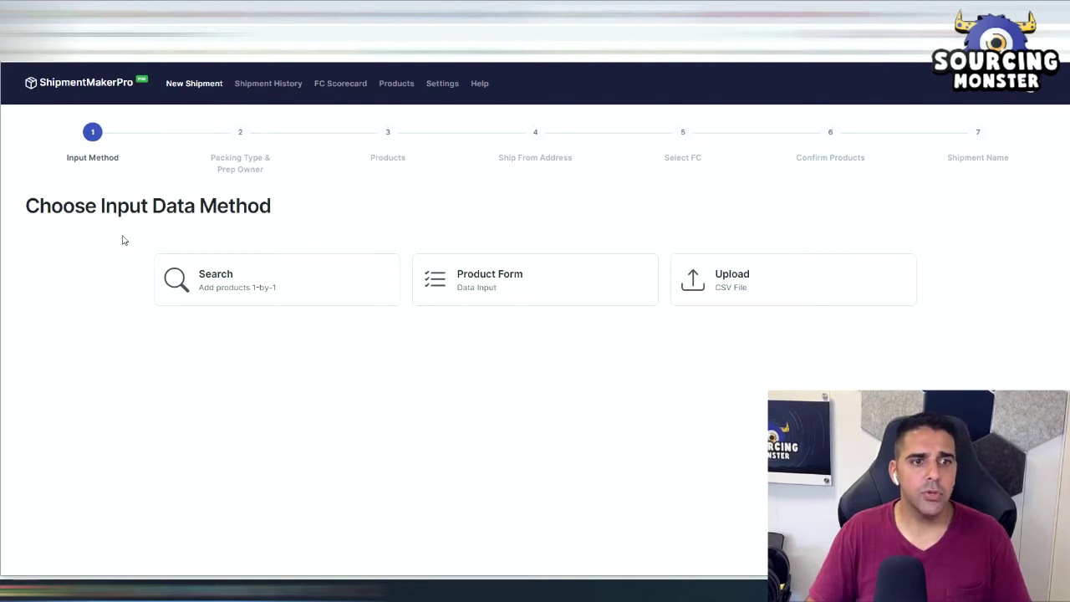
left_click(224, 287)
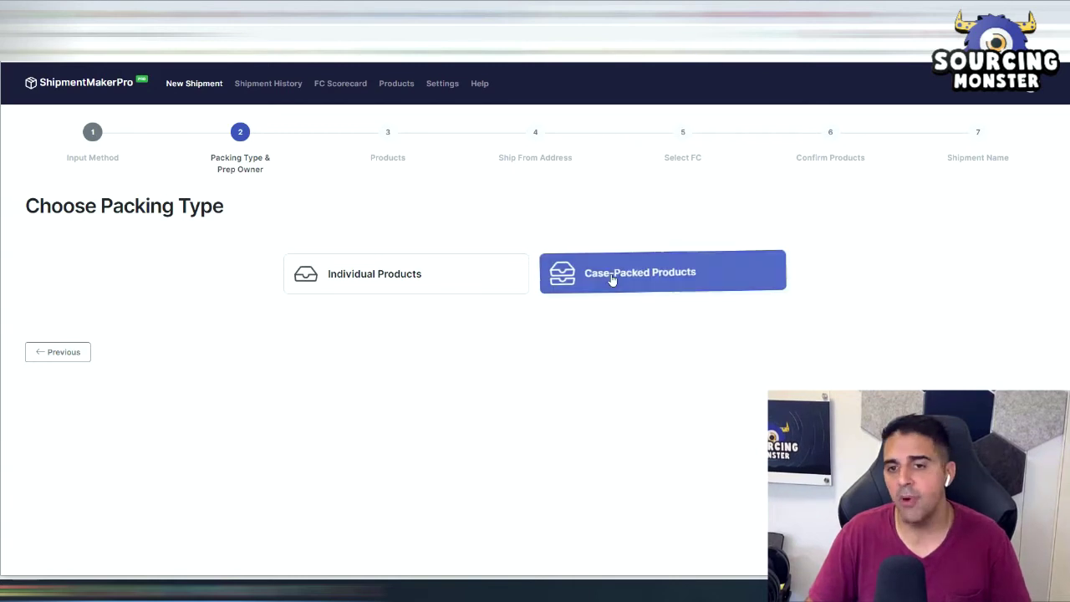
left_click(637, 293)
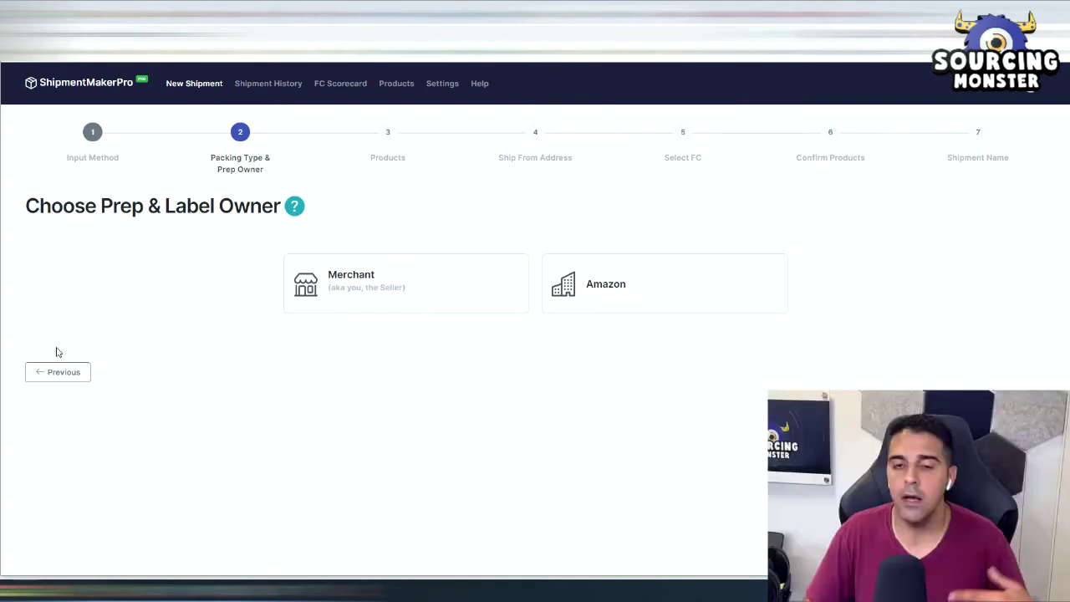
mouse_move(711, 303)
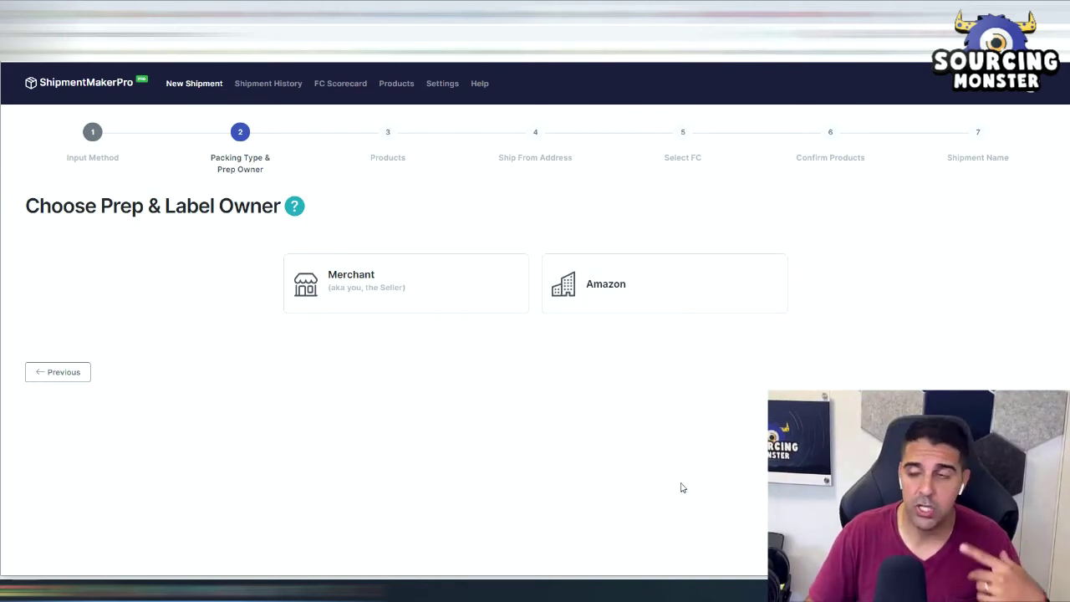
mouse_move(379, 298)
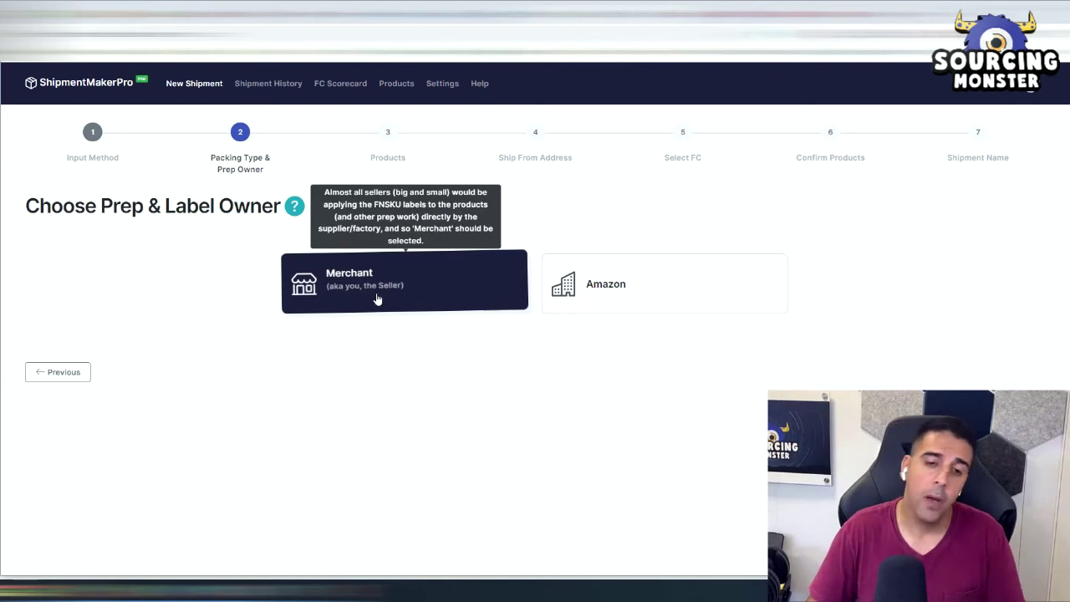
left_click(377, 298)
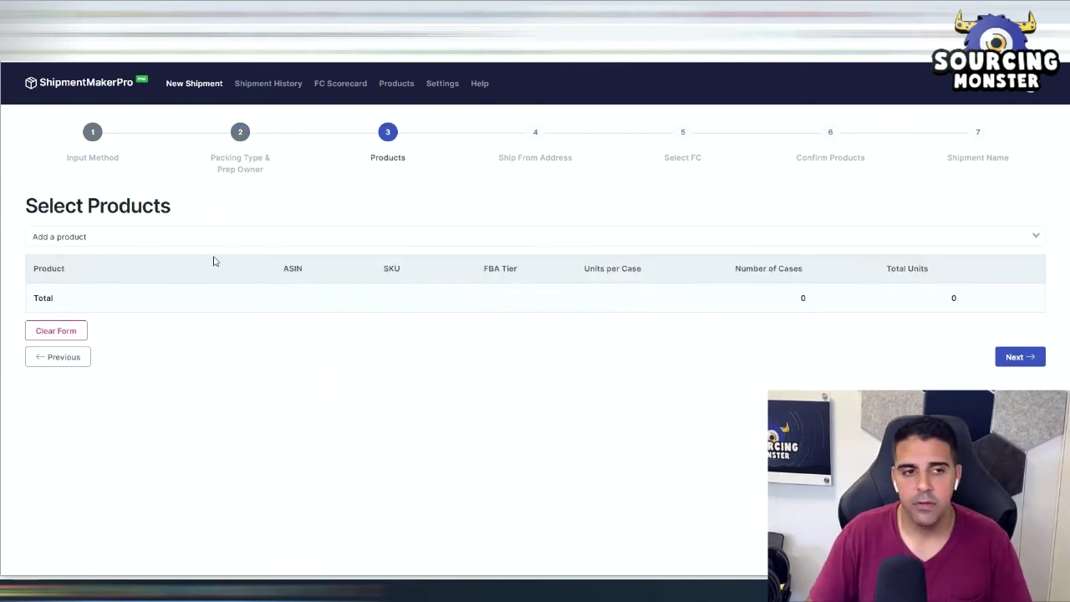
Step: Add the product using the copied search term, set its number of cases to 10 and continue to the ship-from address
left_click(151, 235)
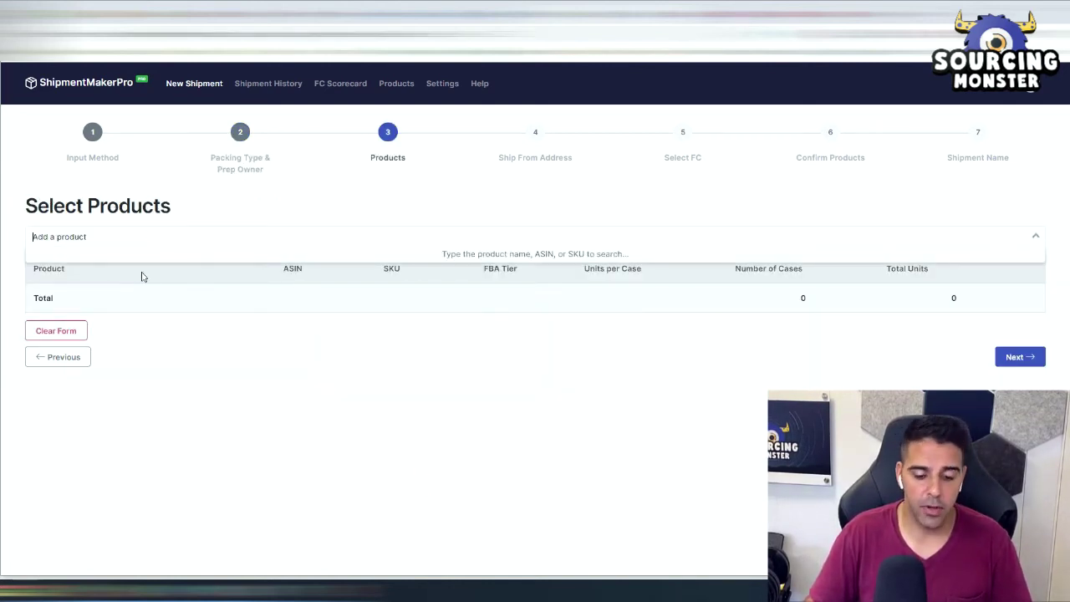
key("ctrl+v")
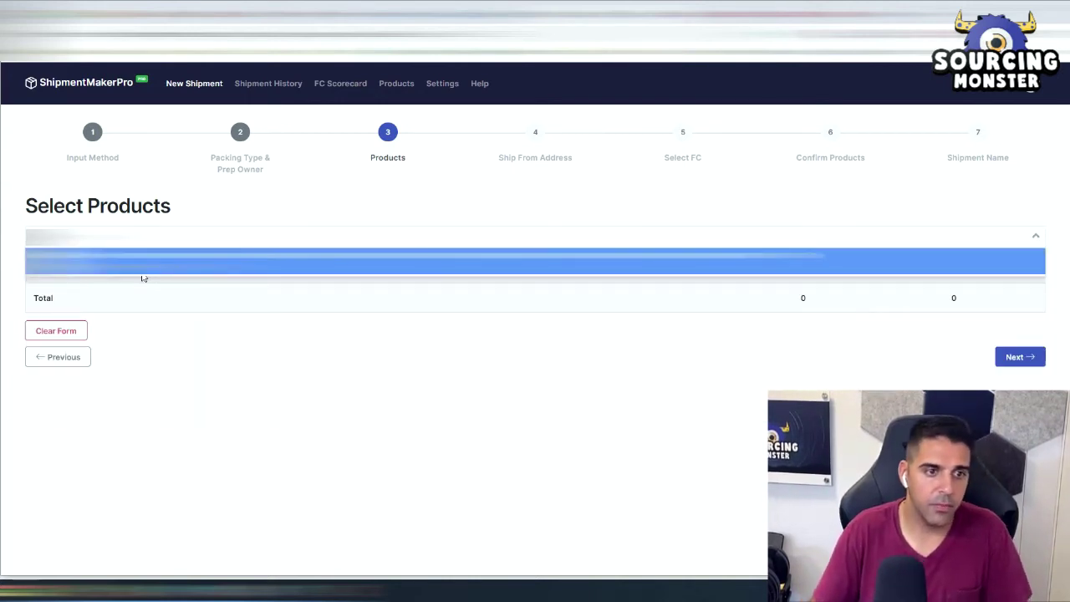
key("Return")
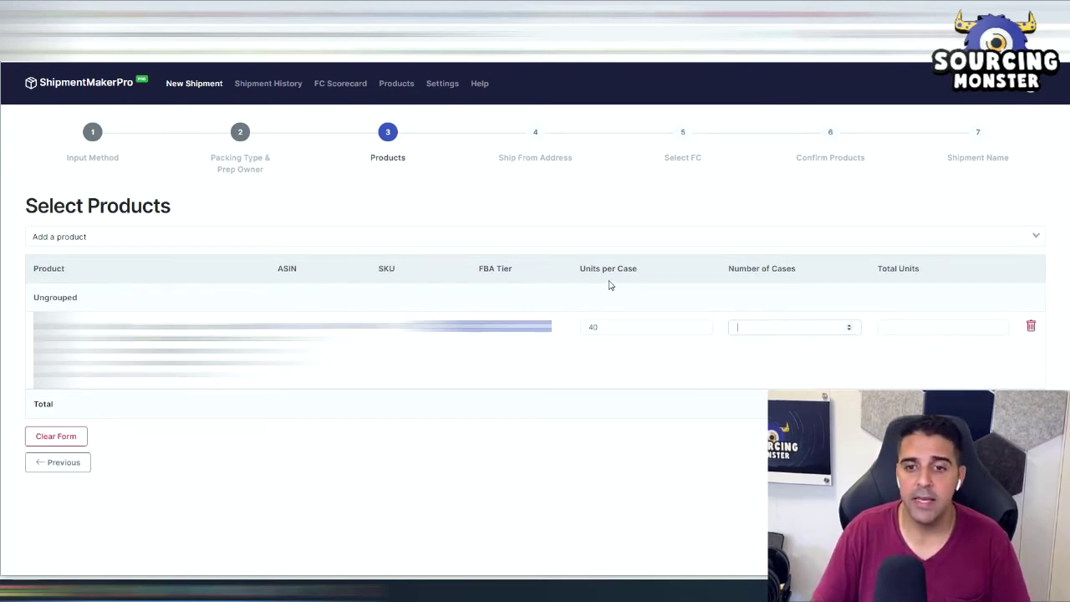
type("10")
left_click(1020, 462)
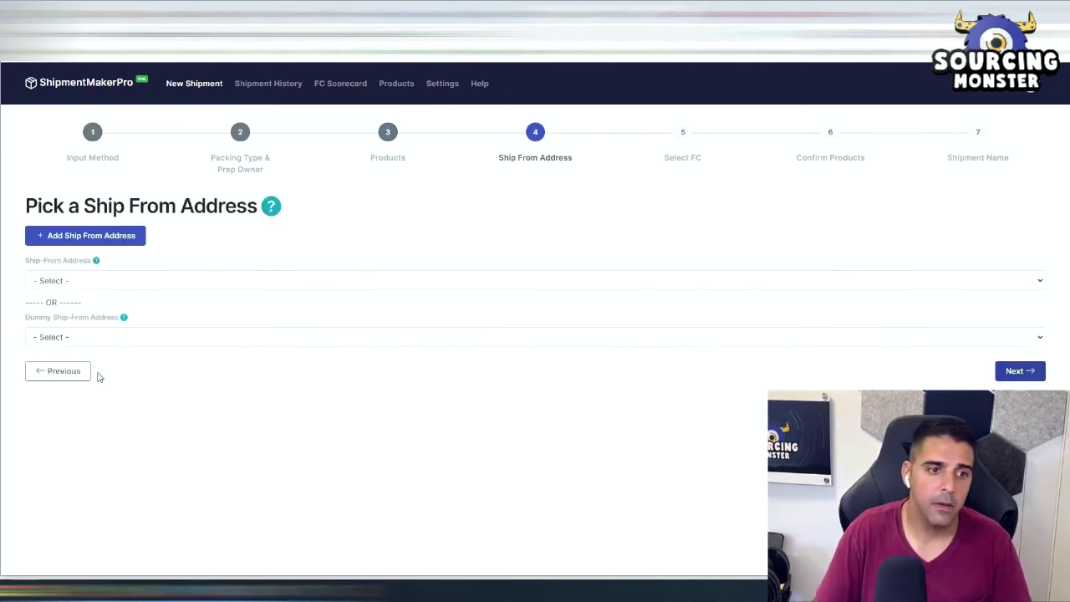
Step: Check the available options for the ship-from address
left_click(98, 285)
left_click(97, 284)
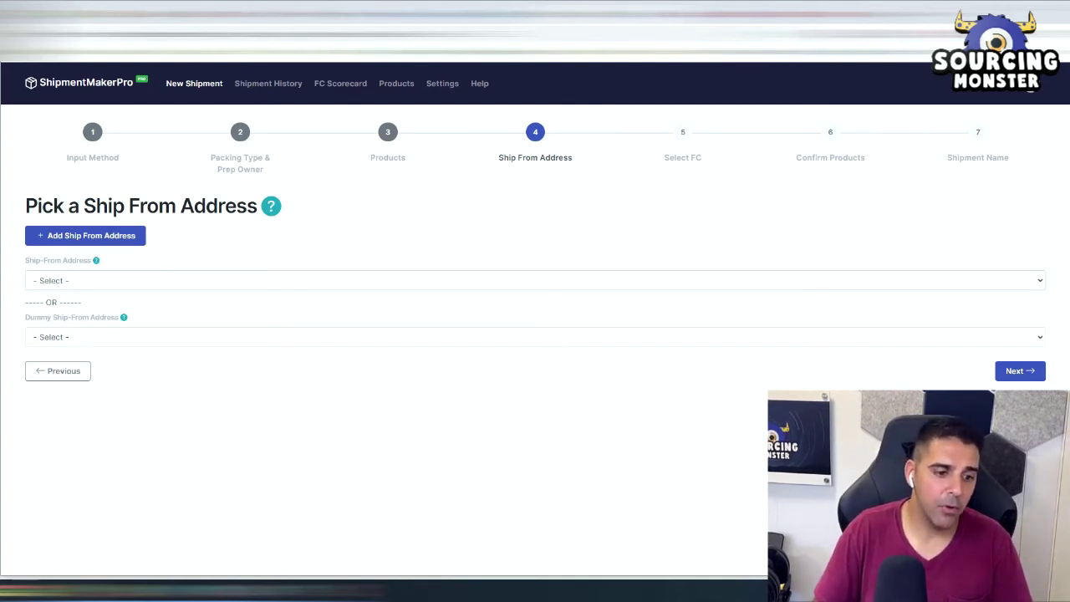
mouse_move(55, 589)
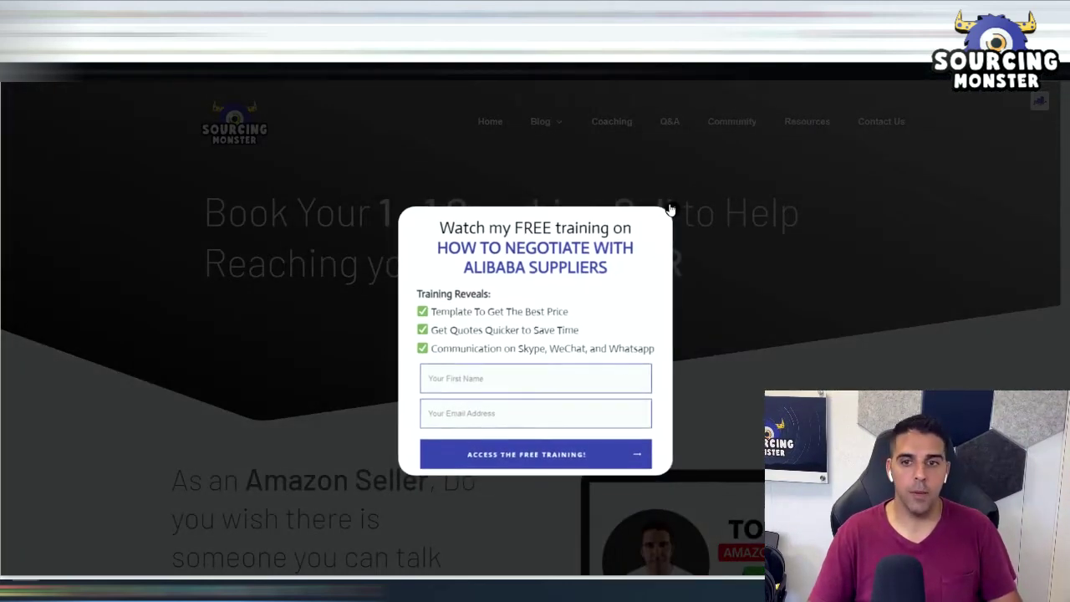
Step: Dismiss the free-training pop-up on the Sourcing Monster site and review the coaching pricing plans
left_click(180, 109)
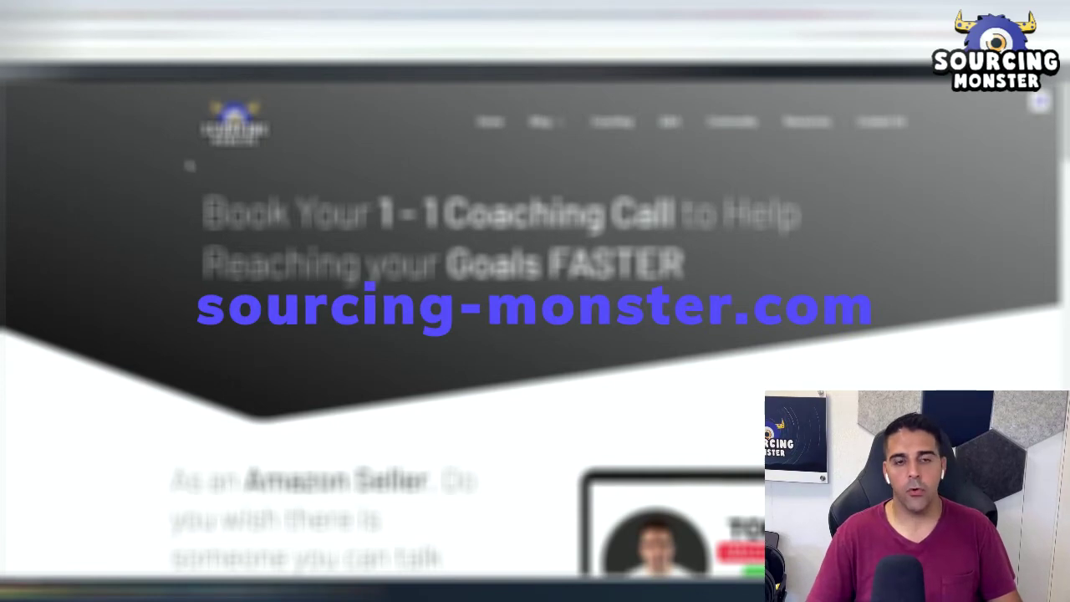
scroll(184, 163, "down", 10)
scroll(157, 155, "down", 1)
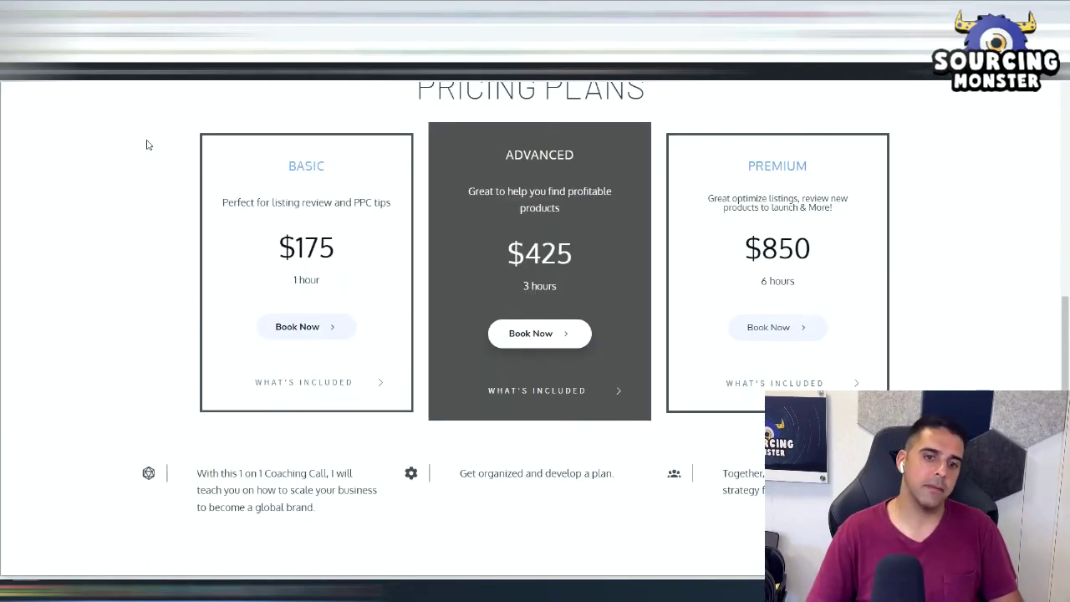
scroll(145, 248, "up", 4)
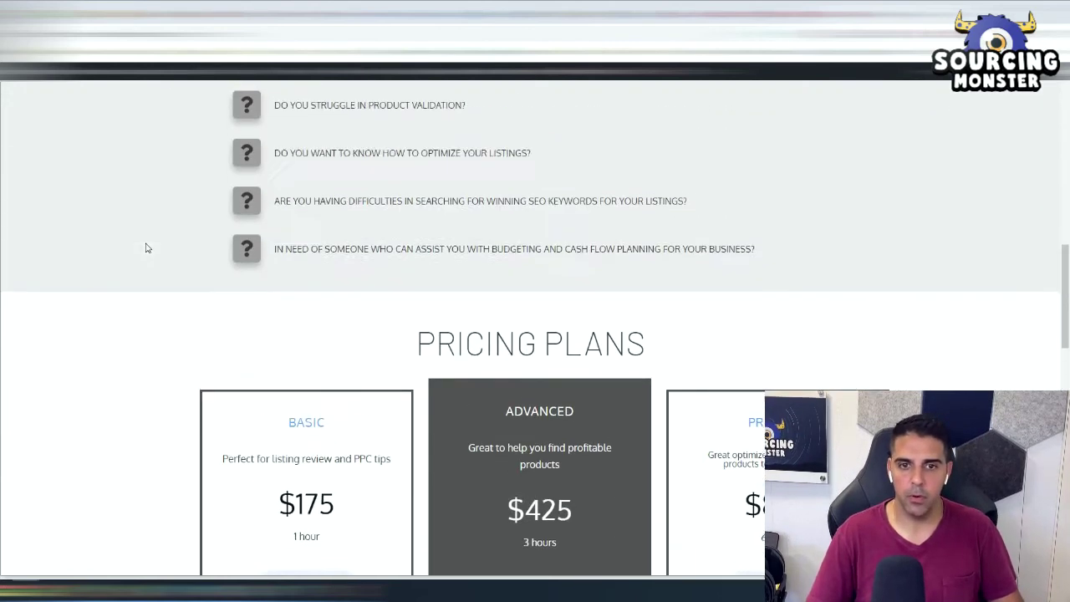
scroll(145, 248, "up", 3)
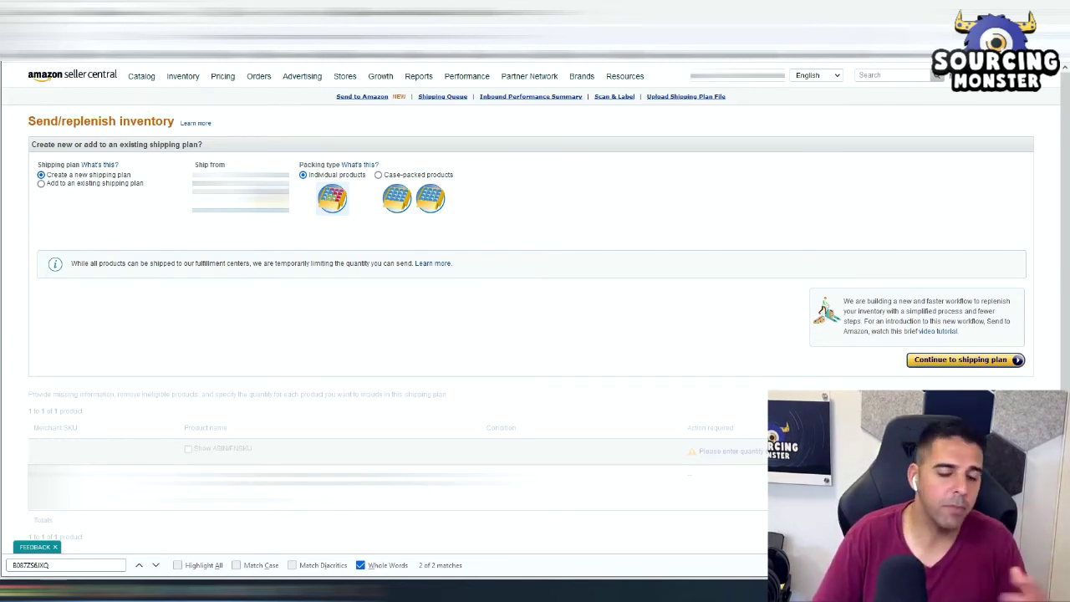
Step: In Amazon Seller Central, create a case-packed shipping plan with 40 units per case and 10 cases, and proceed to the shipment review
left_click(378, 174)
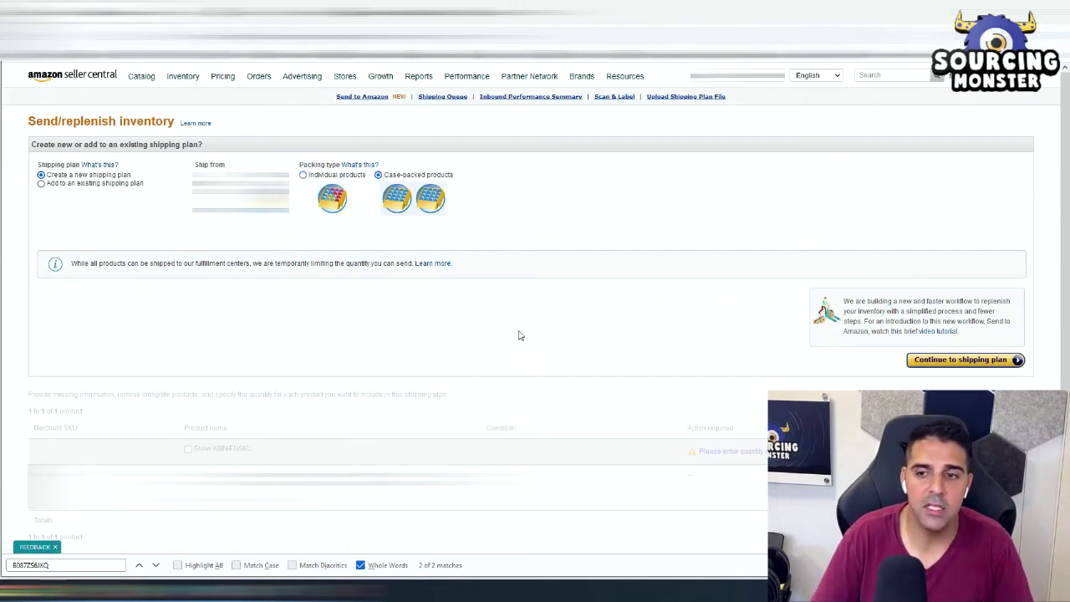
left_click(931, 362)
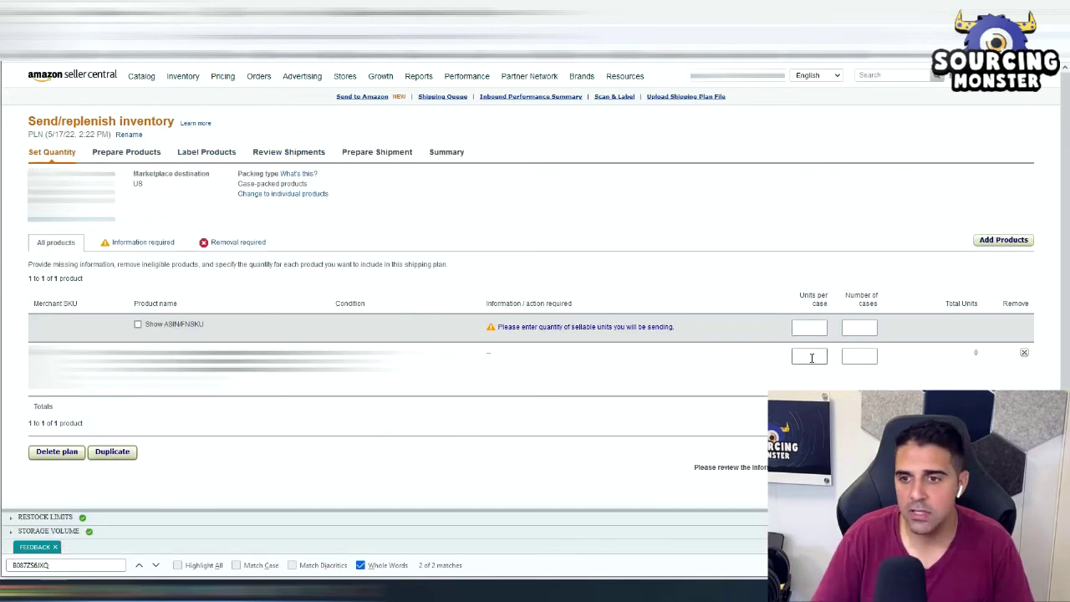
left_click(811, 357)
type("40")
key("Tab")
type("10")
key("Tab")
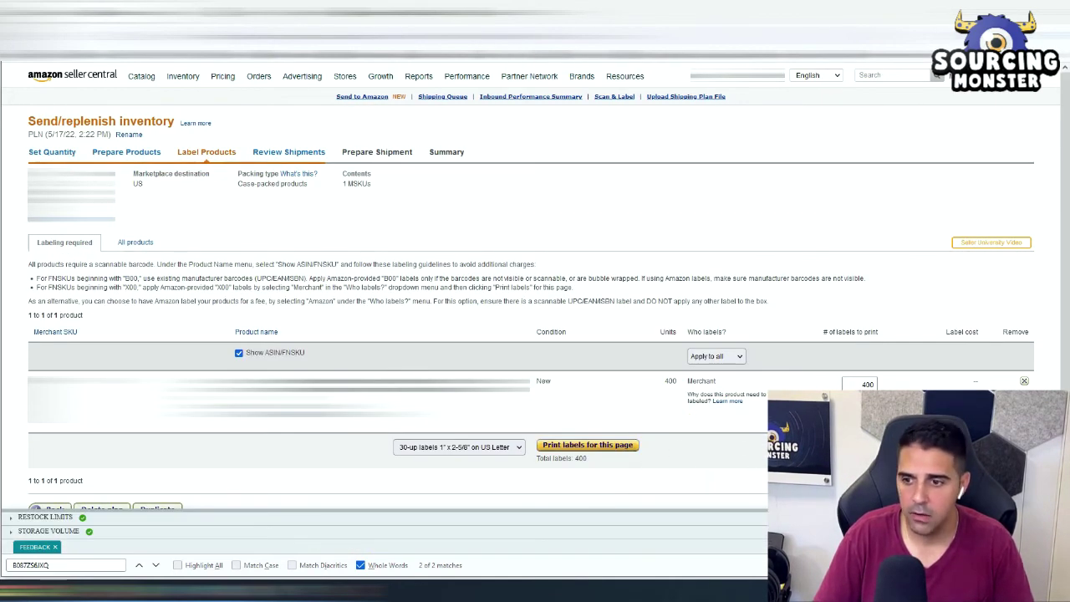
scroll(535, 376, "down", 2)
left_click(1007, 396)
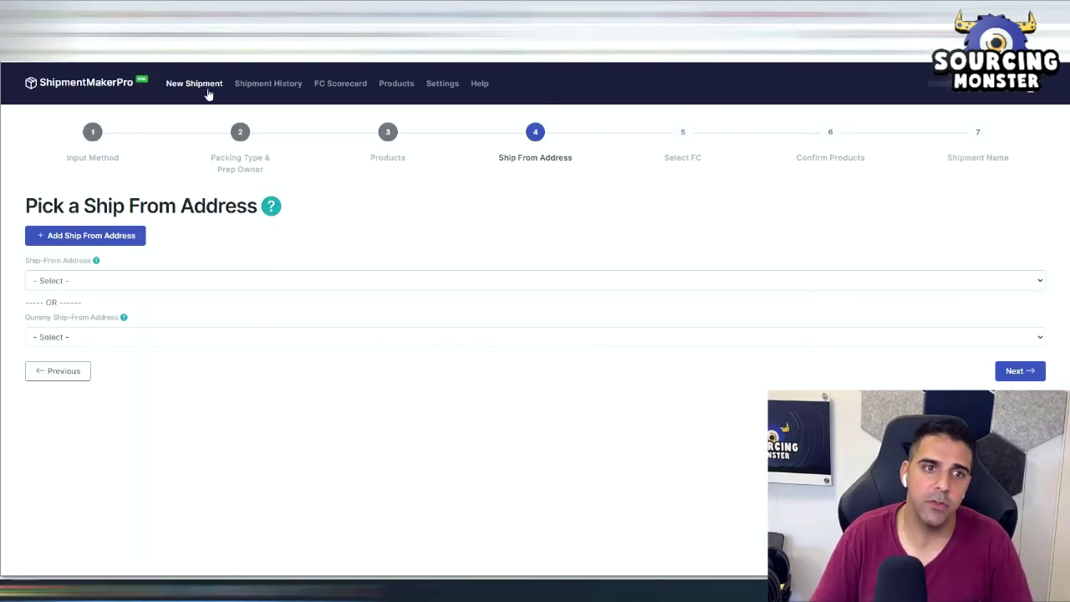
Step: In ShipmentMakerPro, restart the shipment with the Search input method, case-packed products and Merchant as prep and label owner
left_click(209, 92)
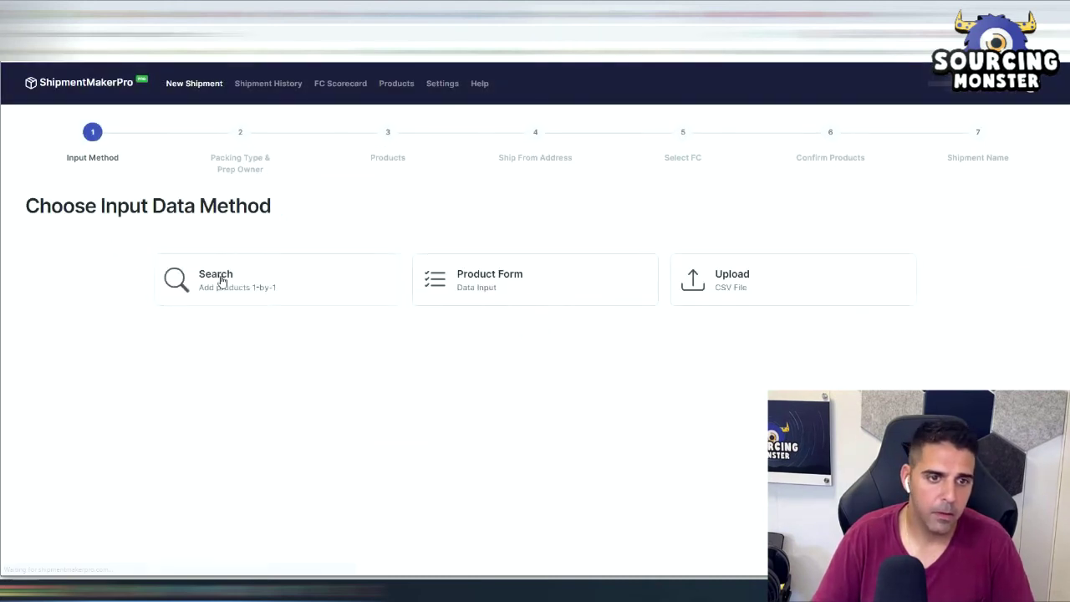
left_click(284, 287)
left_click(702, 276)
left_click(346, 310)
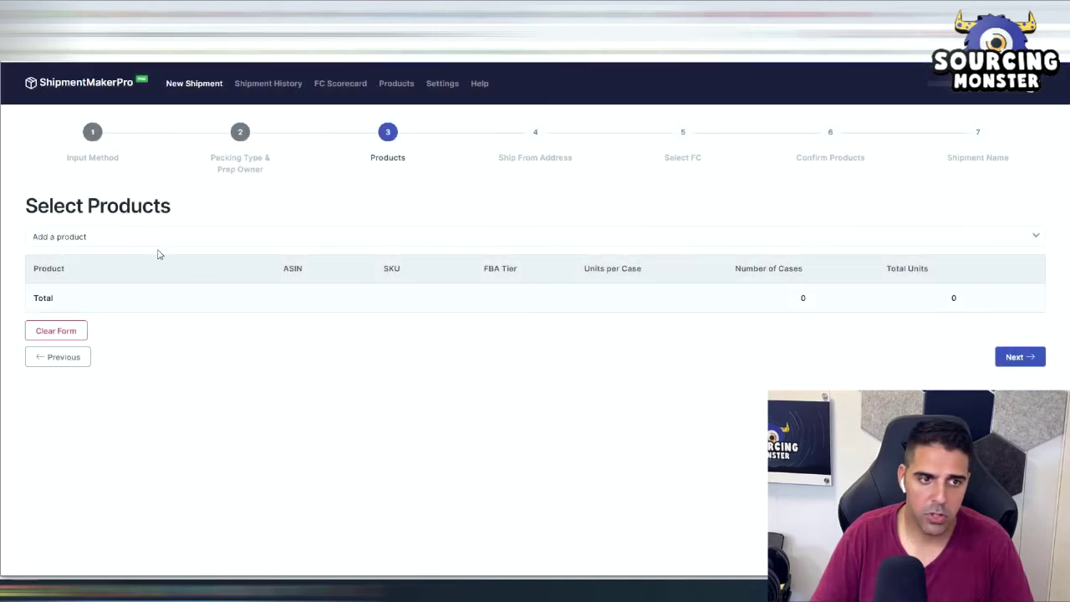
Step: Add the product to the shipment with 40 units per case and 10 cases, and continue to the ship-from address
left_click(155, 243)
left_click(134, 244)
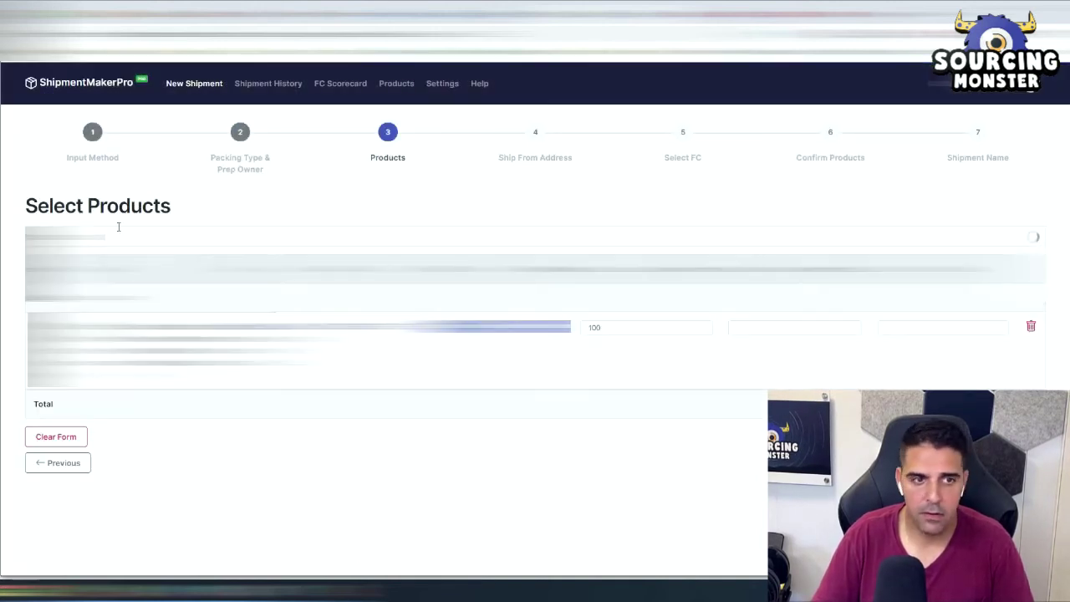
double_click(652, 329)
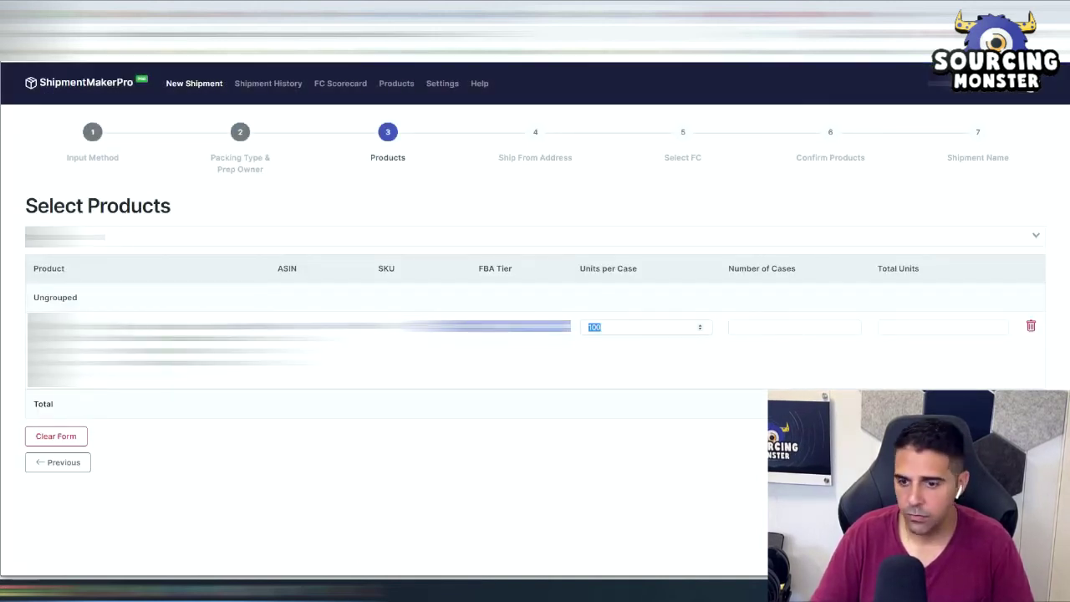
type("40")
key("Return")
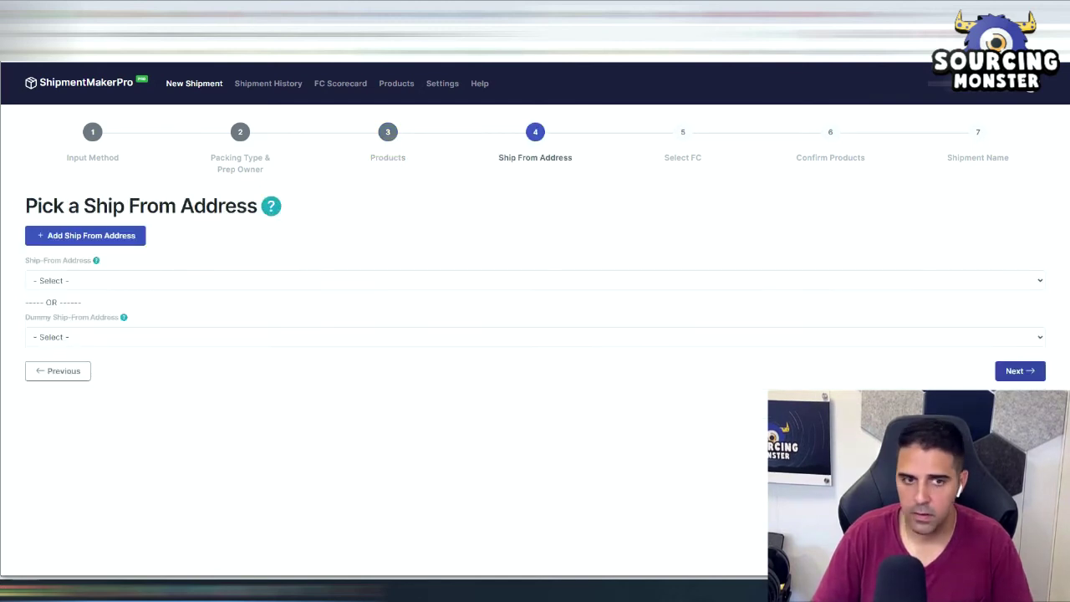
Step: Choose Boca (FL, US) as the ship-from address and continue to the fulfilment centre selection
left_click(39, 282)
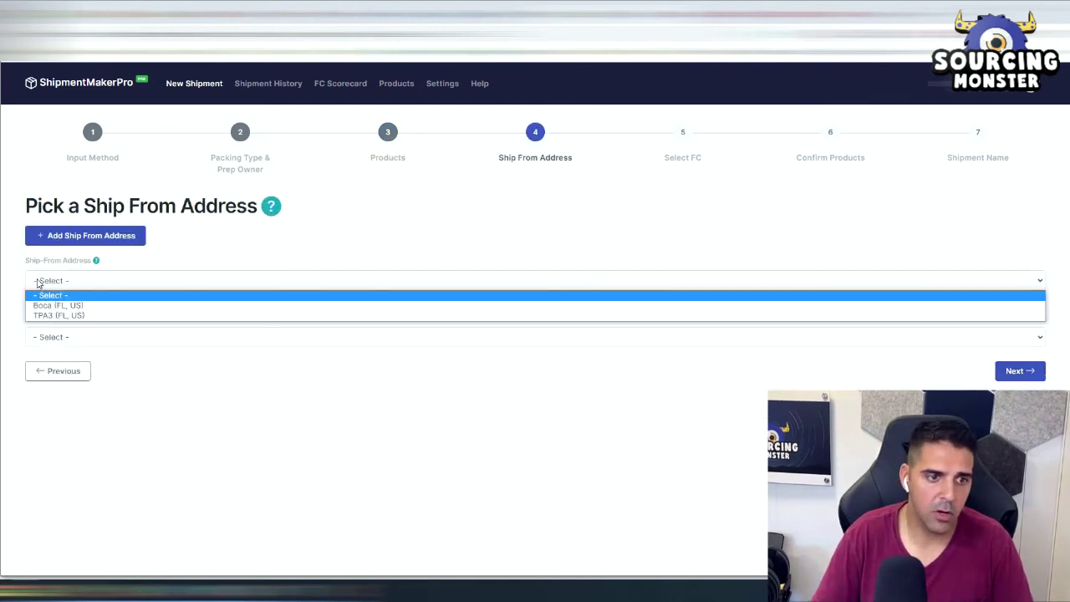
left_click(37, 282)
left_click(37, 283)
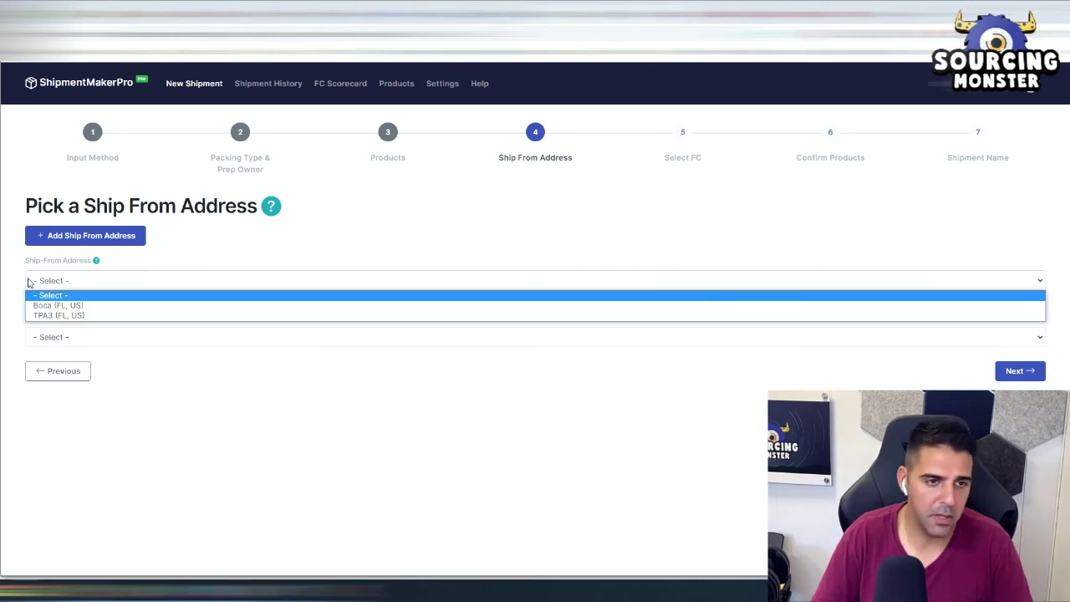
left_click(47, 305)
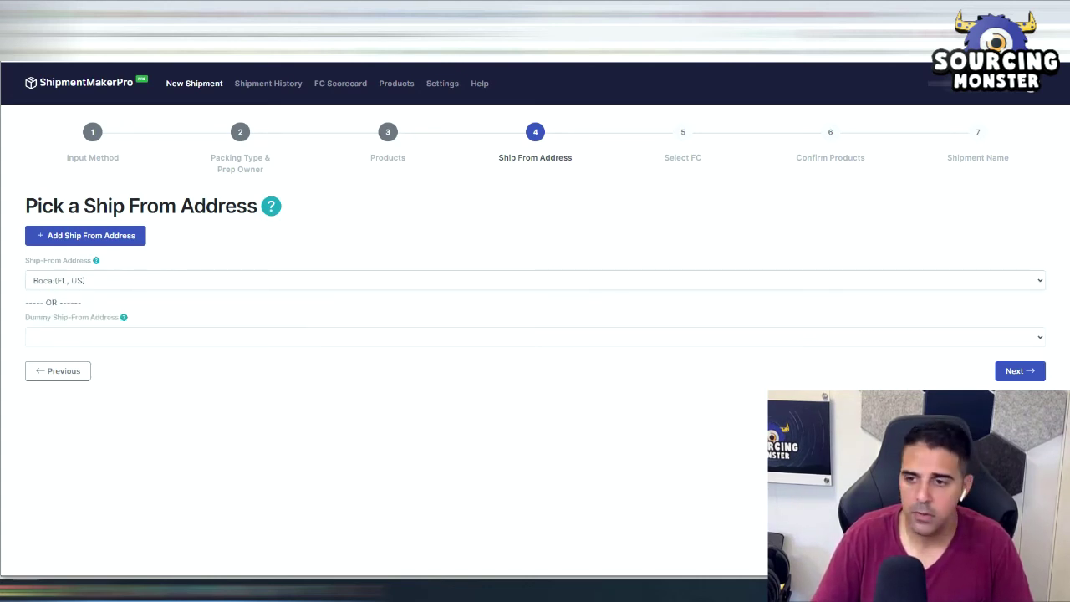
left_click(1013, 373)
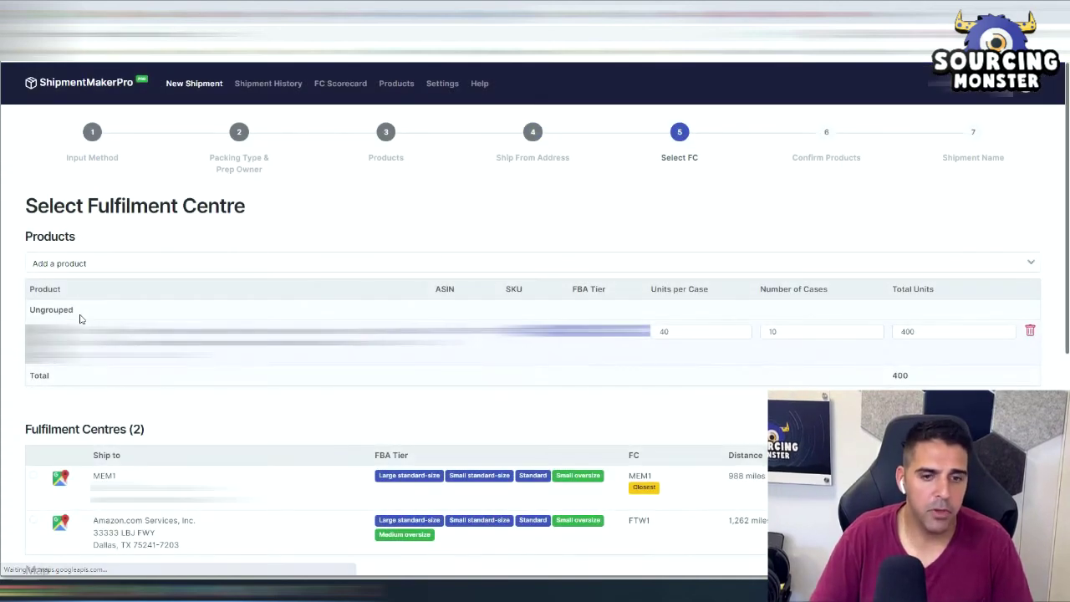
Step: Select MEM1 as the fulfilment centre, confirm the products and proceed to the shipment name
scroll(143, 337, "down", 2)
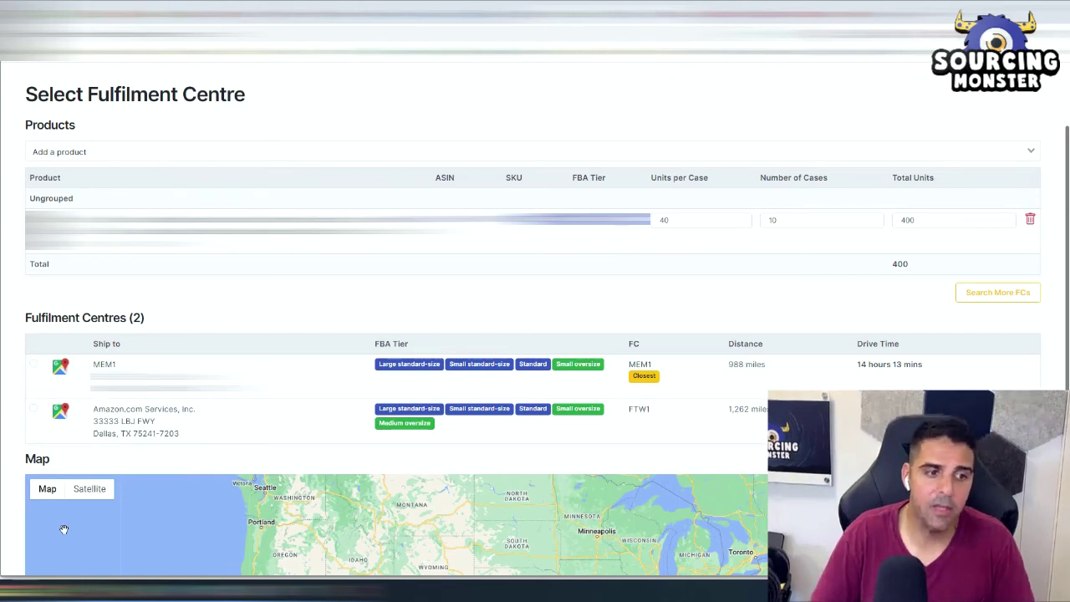
left_click(34, 364)
scroll(91, 418, "down", 4)
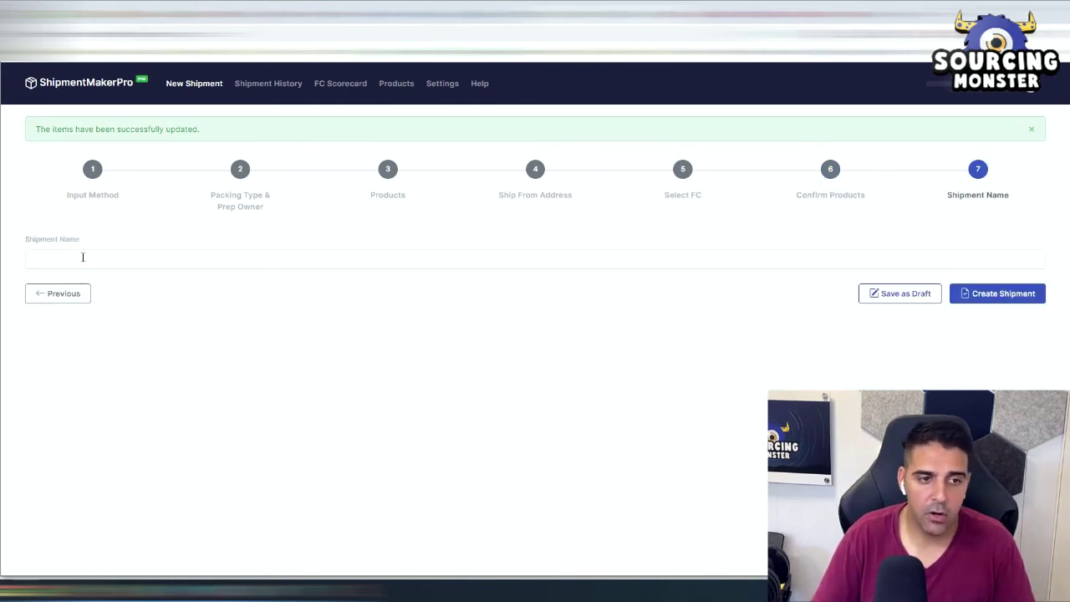
Step: Name the shipment "test" and create it
left_click(82, 257)
type("eeee")
double_click(98, 222)
type("test")
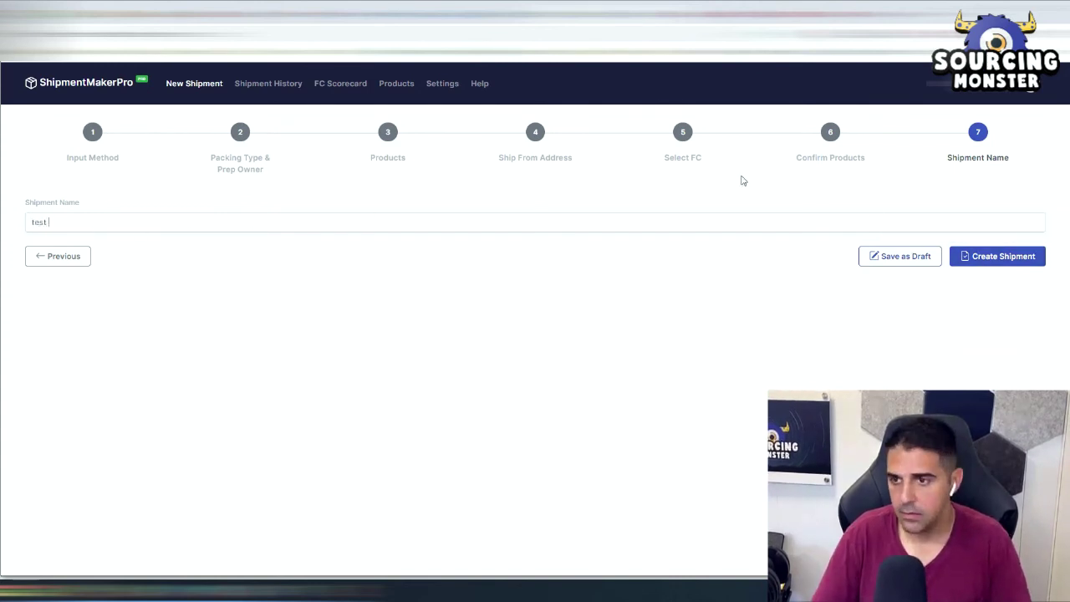
left_click(1007, 266)
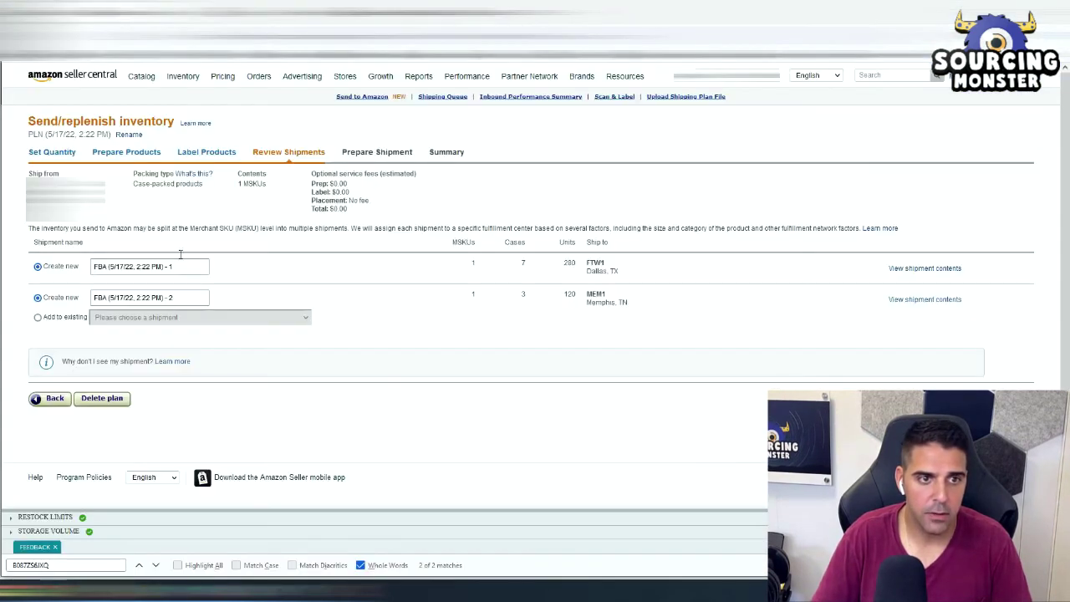
Step: Check the Shipping Queue in Amazon Seller Central for the newly created shipment
mouse_move(183, 76)
left_click(208, 231)
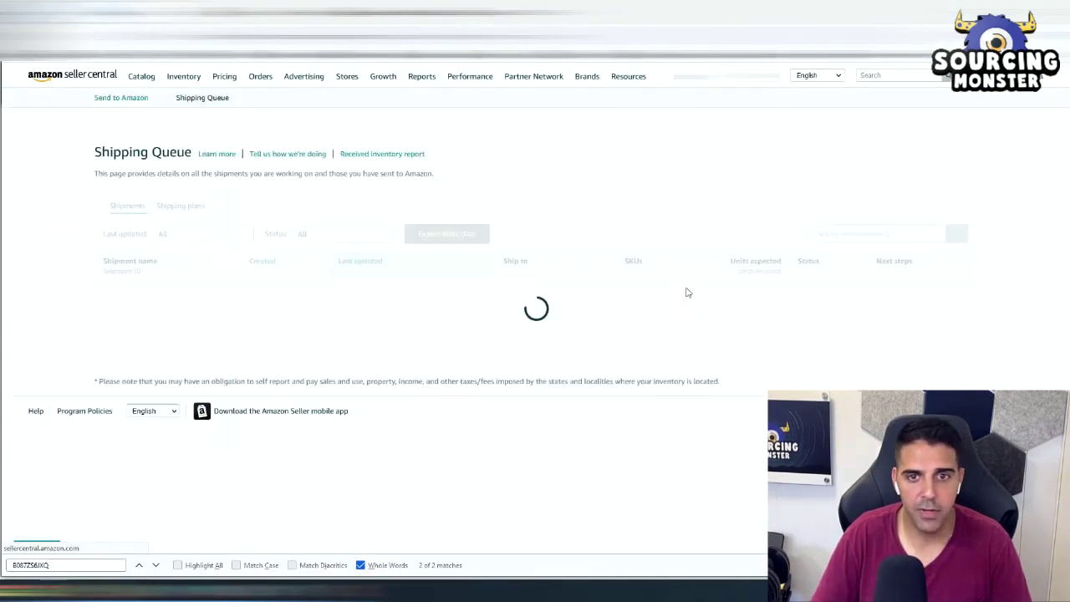
left_click(102, 334)
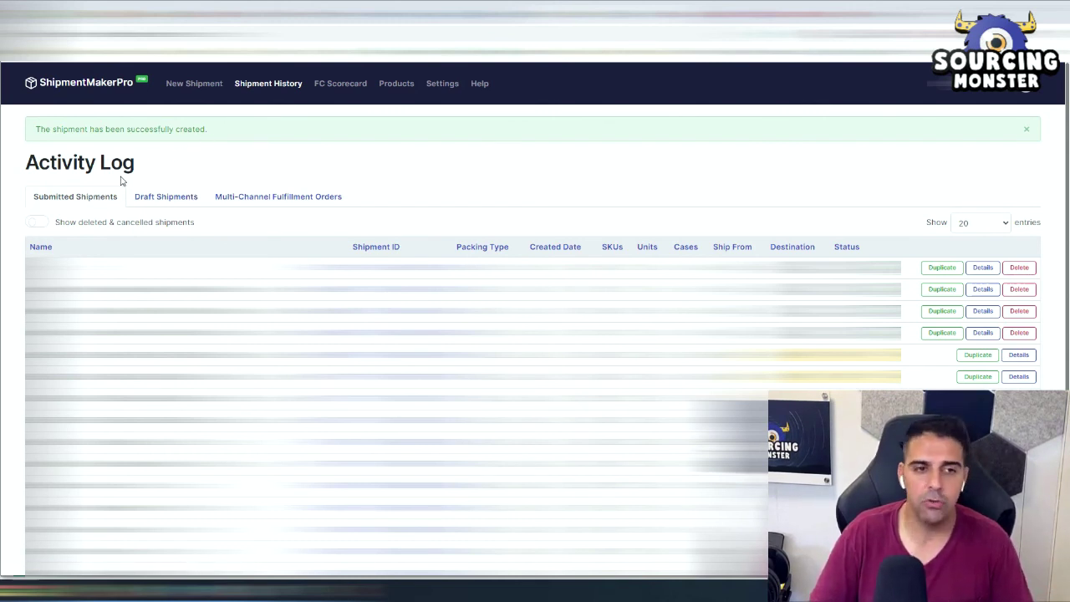
Step: View the Refer-a-Friend settings in ShipmentMakerPro
left_click(438, 87)
left_click(318, 159)
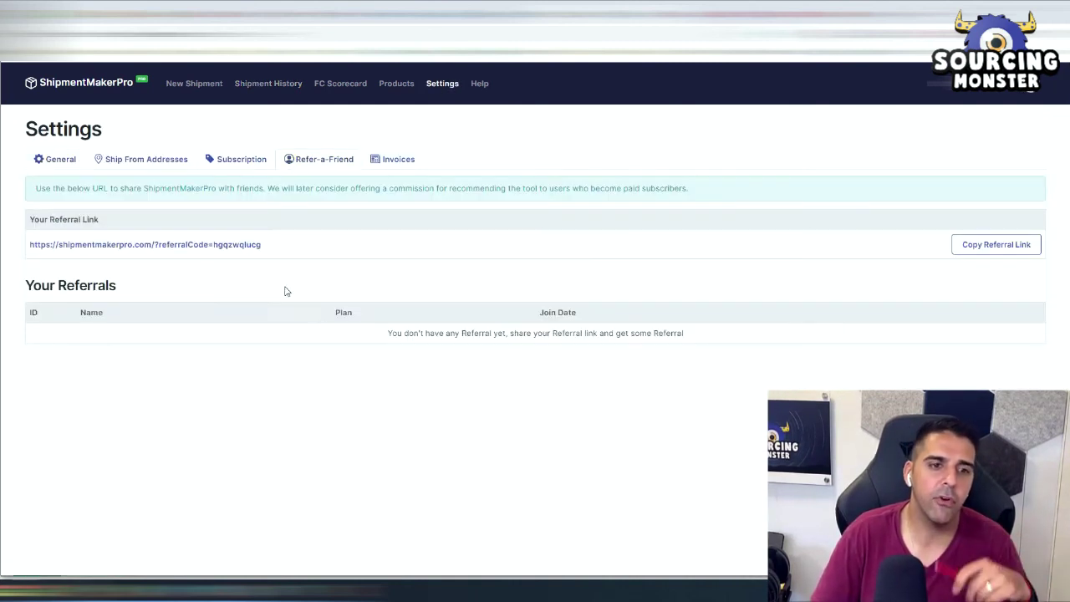